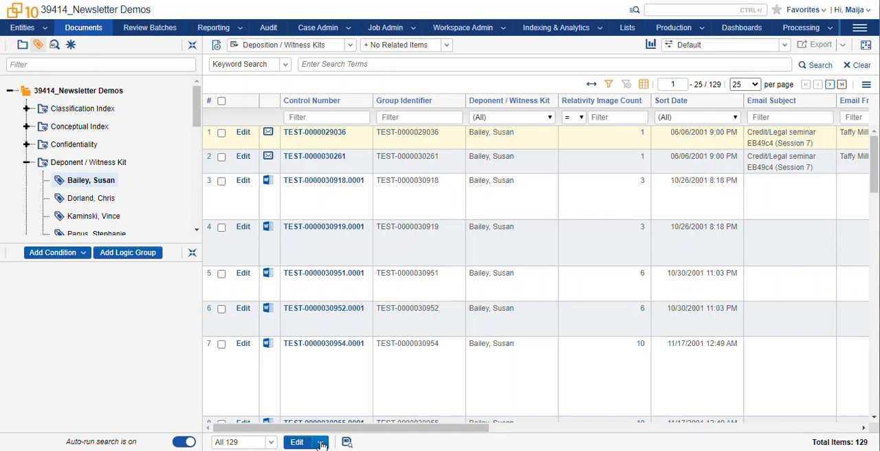
Open Tally/Sum/Average for all documents in the current list, place its window over the list and view the available functions.
click(321, 442)
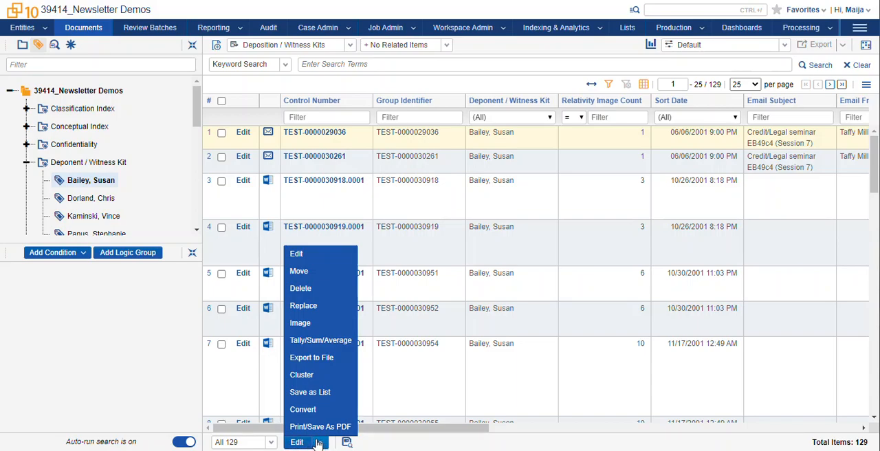
click(351, 342)
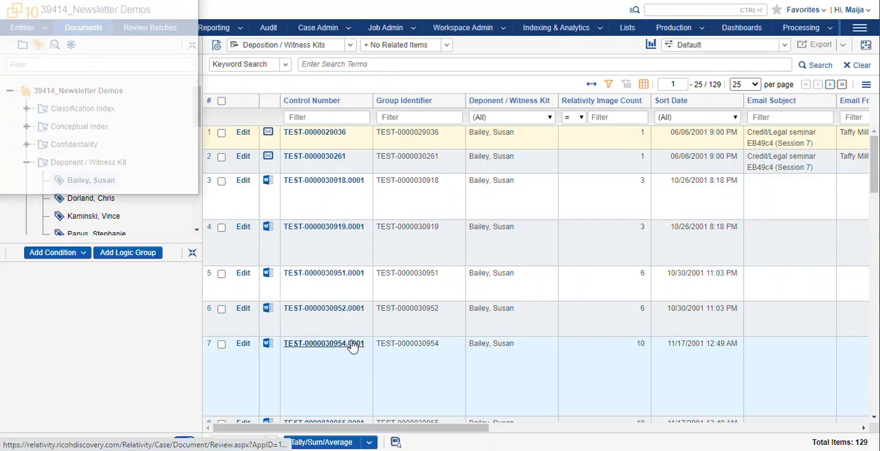
drag(0, 0, 376, 52)
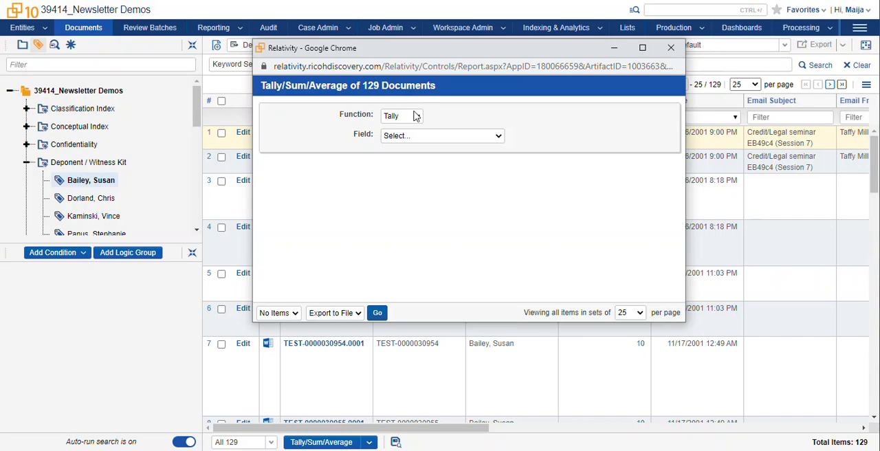
click(416, 118)
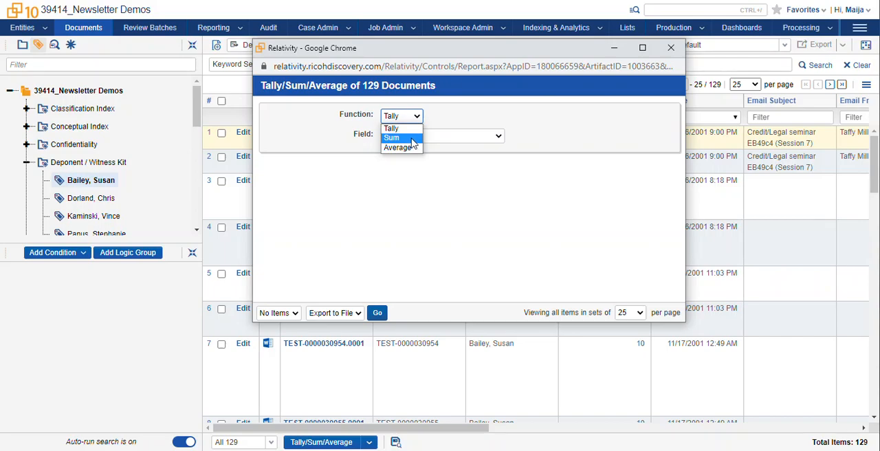
click(443, 160)
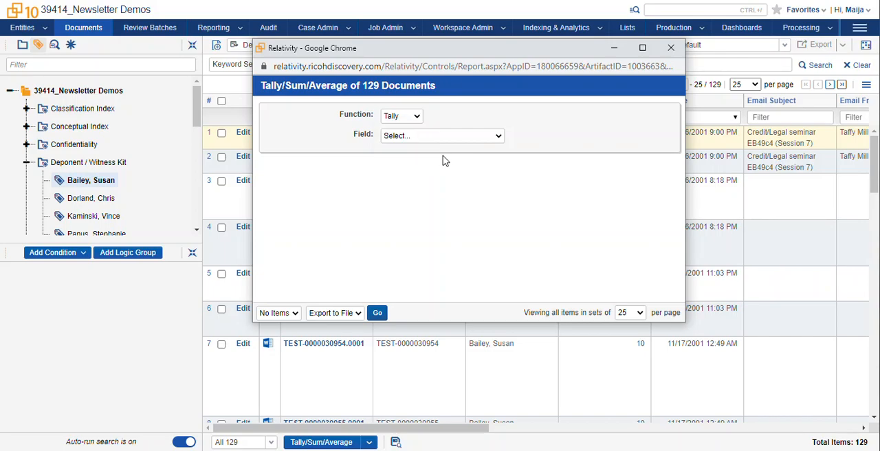
Tally the documents by the Relativity Native Type field, with Export to File as the action for the results.
click(440, 136)
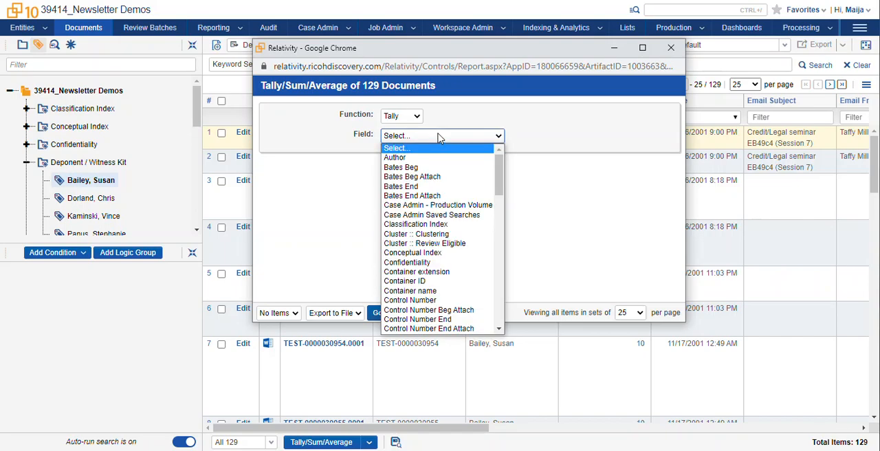
text(fi)
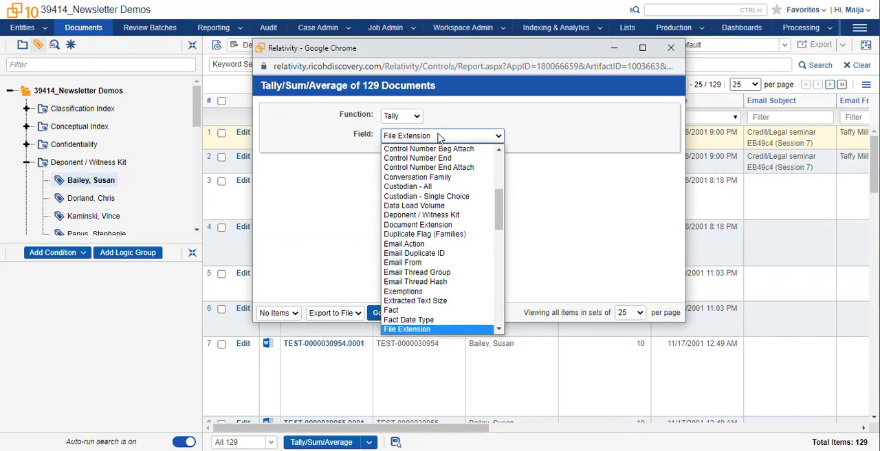
text(re)
key(Down)
key(Down)
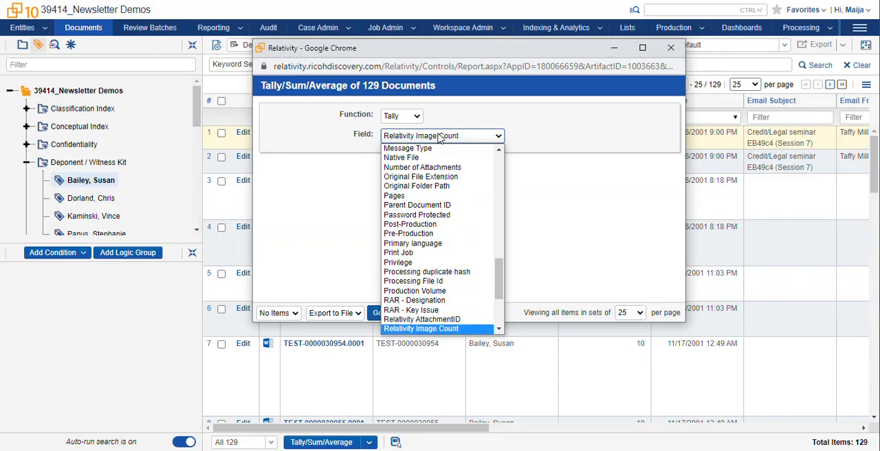
key(Return)
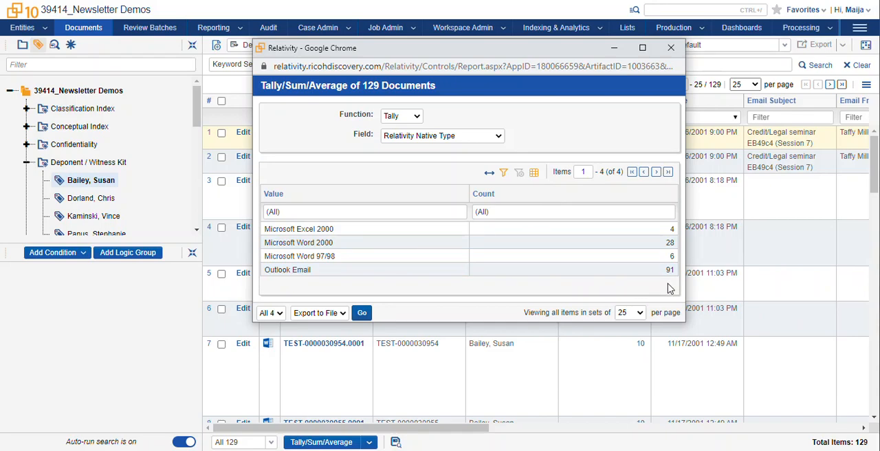
click(342, 314)
click(341, 327)
Change the function to Sum and calculate the total of the Relativity Image Count field.
click(416, 118)
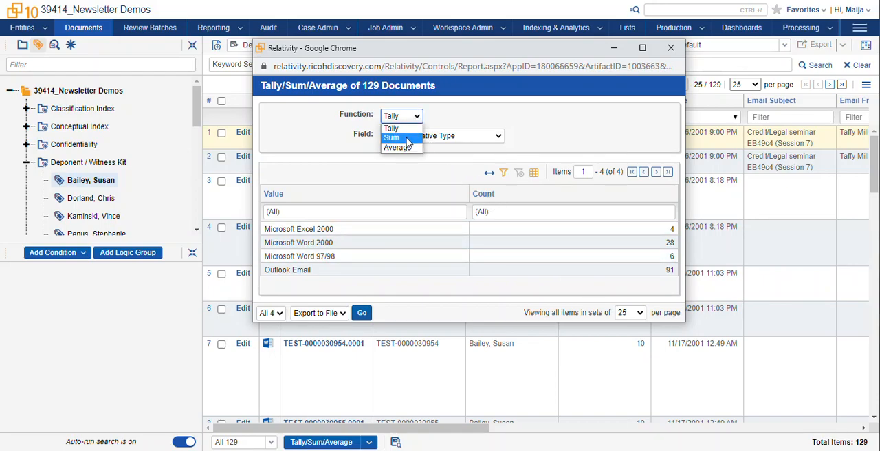
click(407, 139)
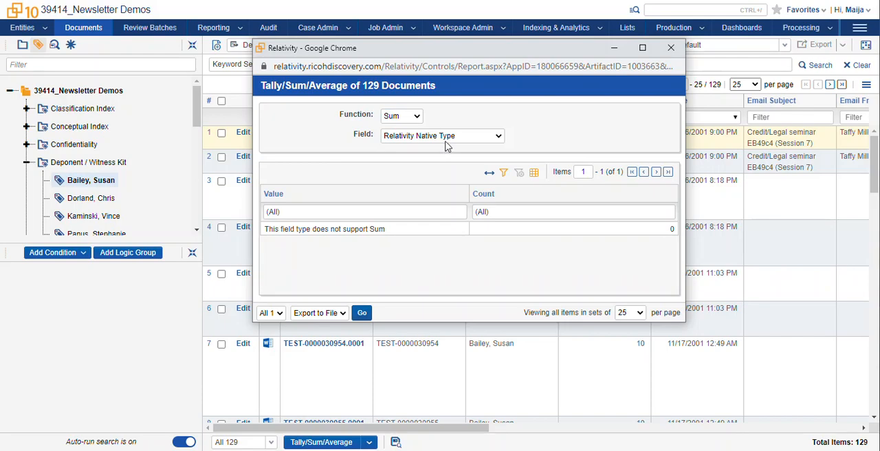
click(448, 144)
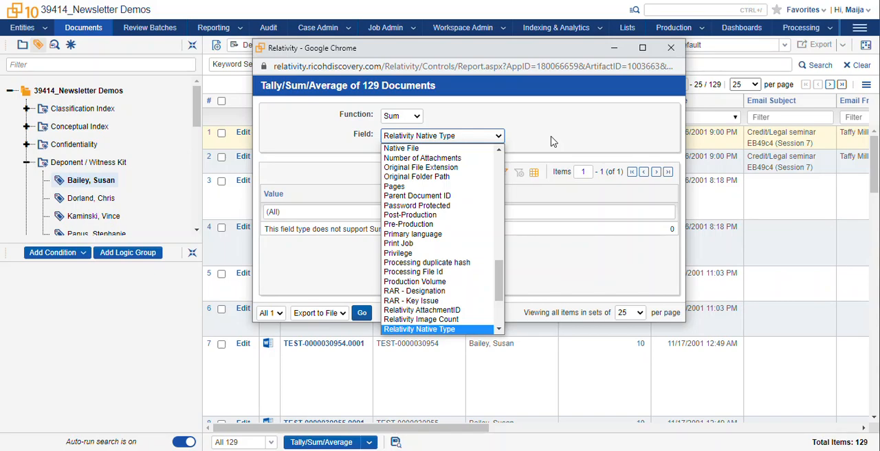
key(Down)
key(Up)
key(Up)
key(Up)
key(Down)
key(Return)
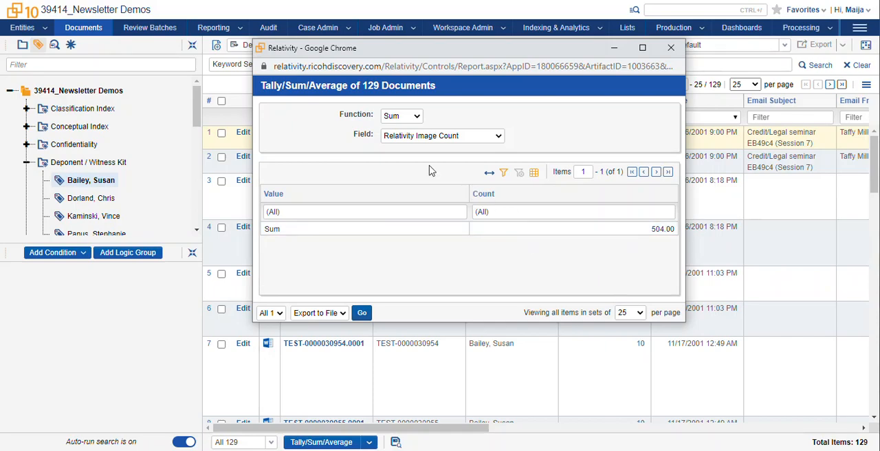
Calculate the average of Relativity Image Count, and return to the Tally function to review that field's value counts.
click(415, 117)
click(405, 147)
click(416, 117)
click(402, 127)
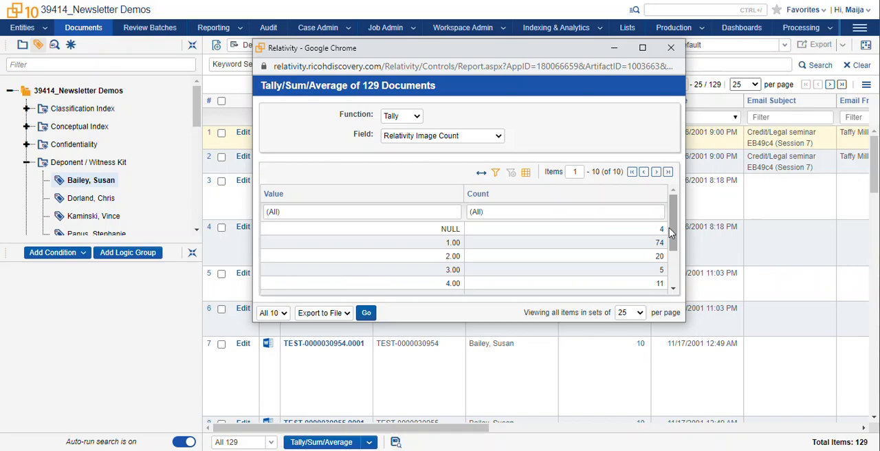
drag(671, 232, 674, 249)
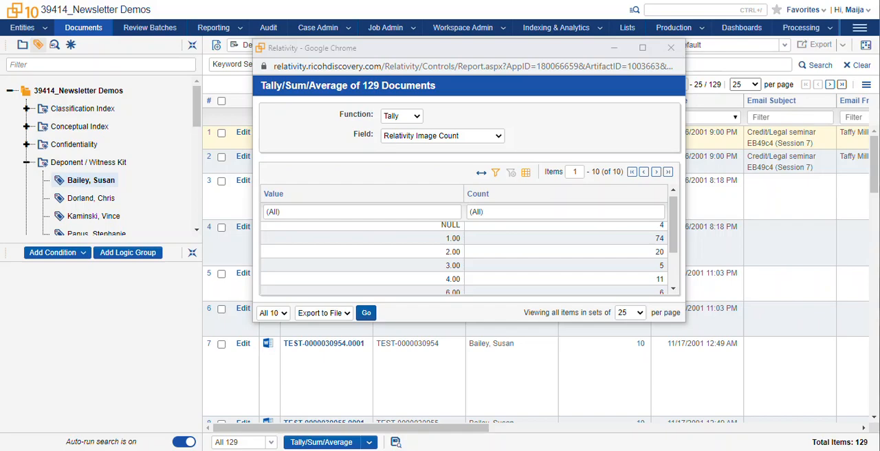
Tally the documents by the Responsiveness field.
click(499, 136)
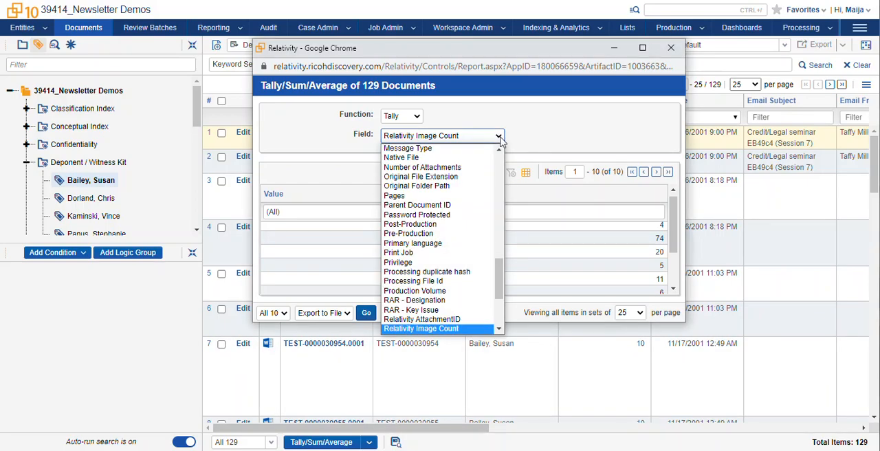
key(Down)
key(Down)
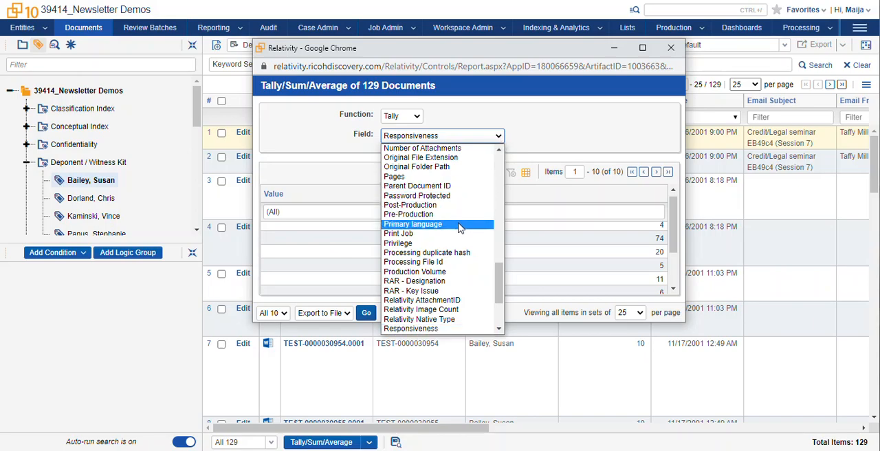
click(562, 149)
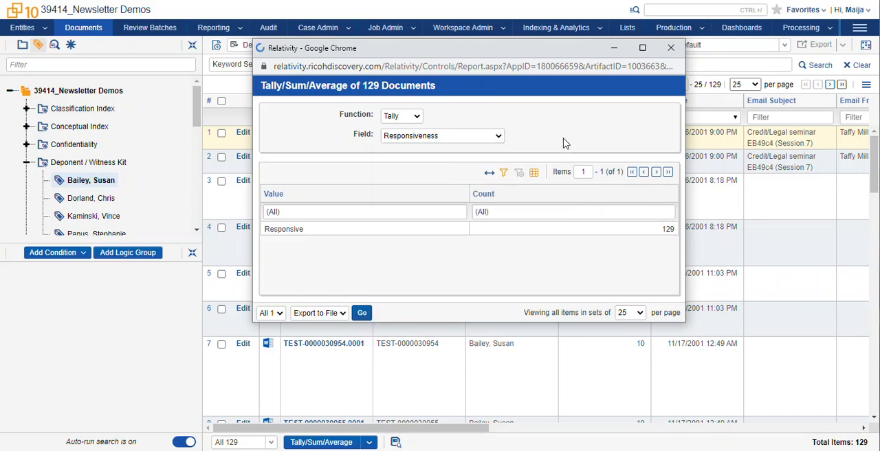
Look through the available fields and tally the documents by Has Images.
click(499, 137)
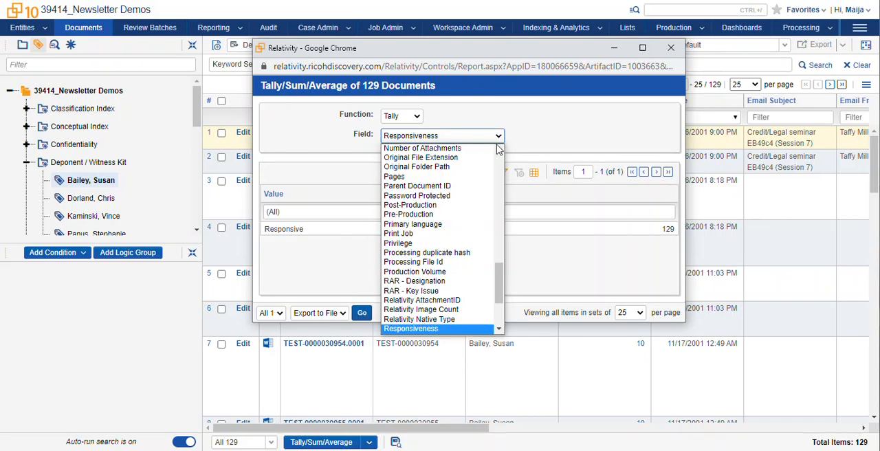
drag(500, 286, 504, 327)
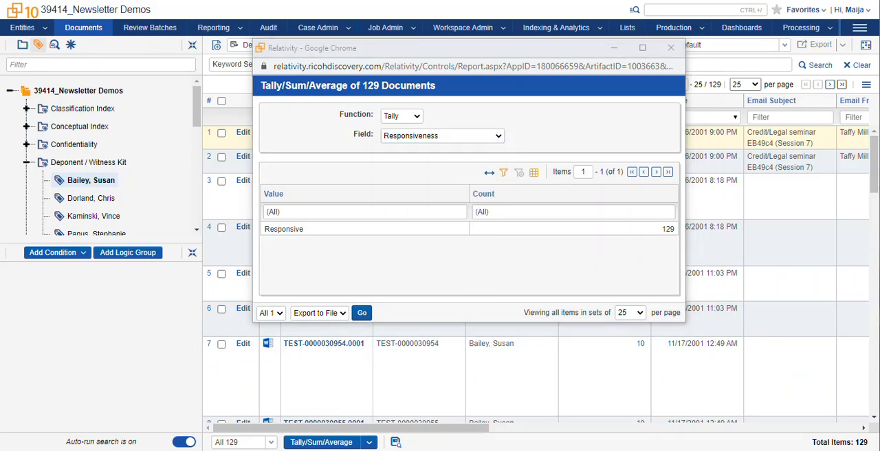
click(497, 138)
text(rel)
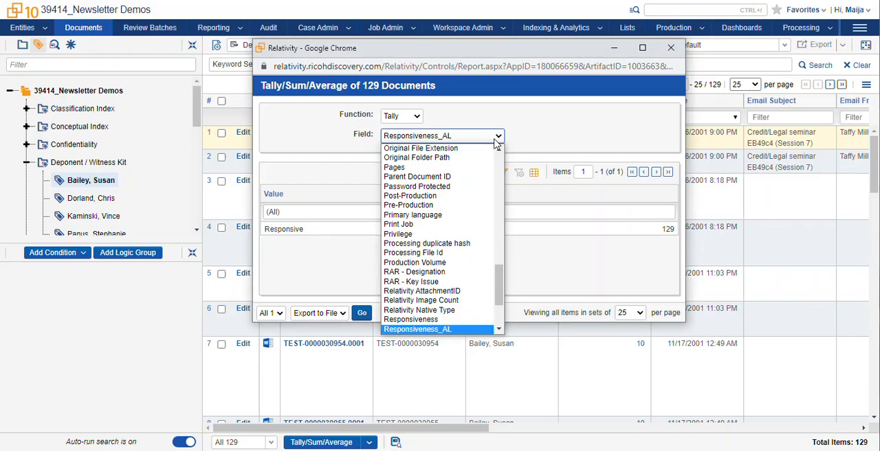
key(Down)
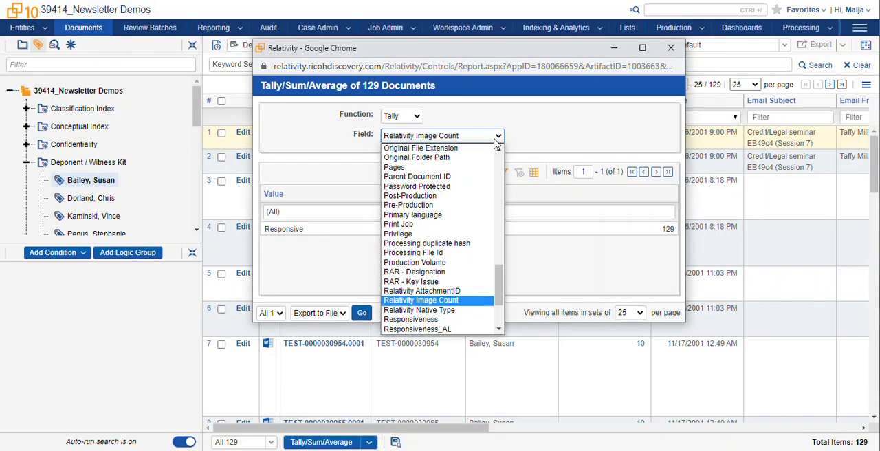
key(h)
key(Return)
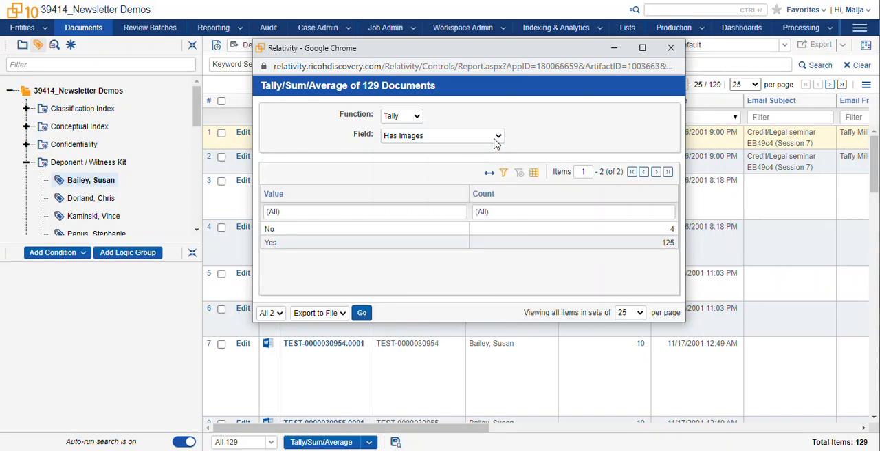